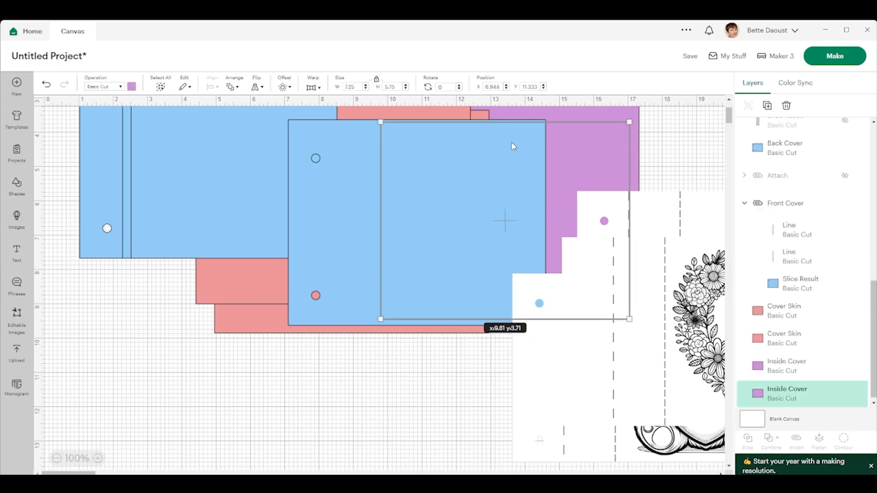
Step: Set the material size of the print-then-cut mats to 8.5 in x 11 in (Letter)
scroll(300, 381, "up", 3)
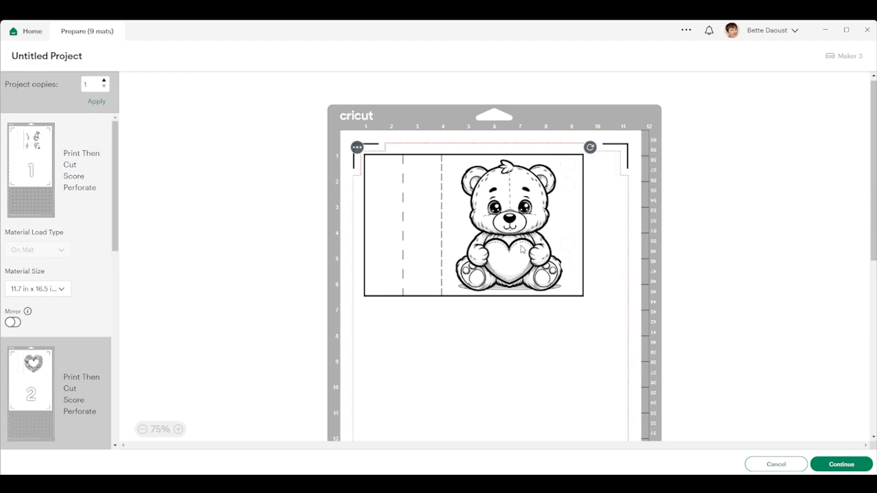
scroll(518, 248, "down", 5)
scroll(516, 243, "up", 5)
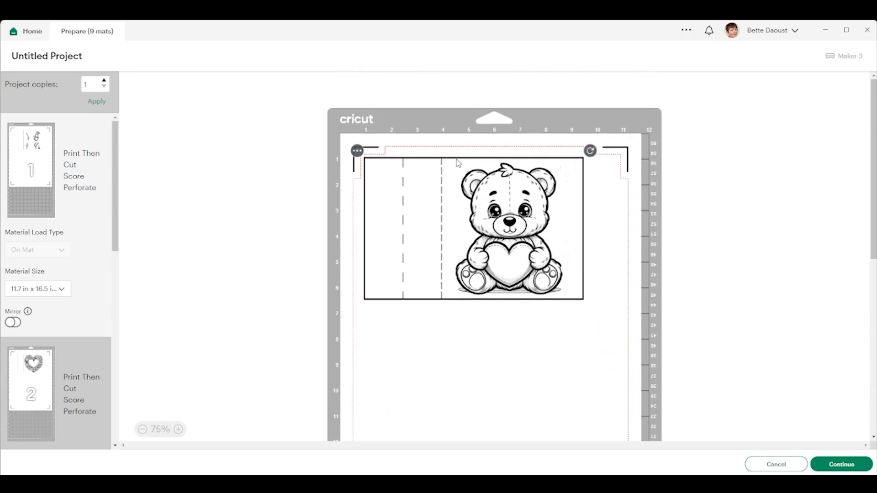
left_click(38, 292)
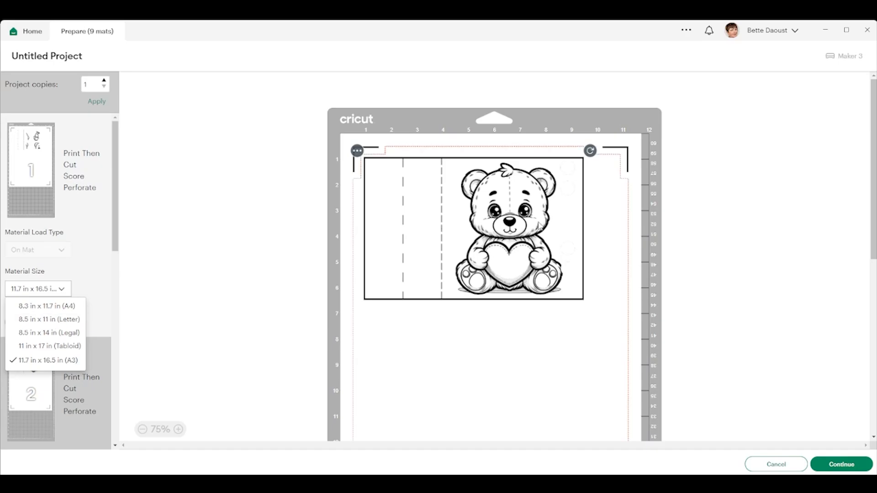
scroll(475, 331, "down", 5)
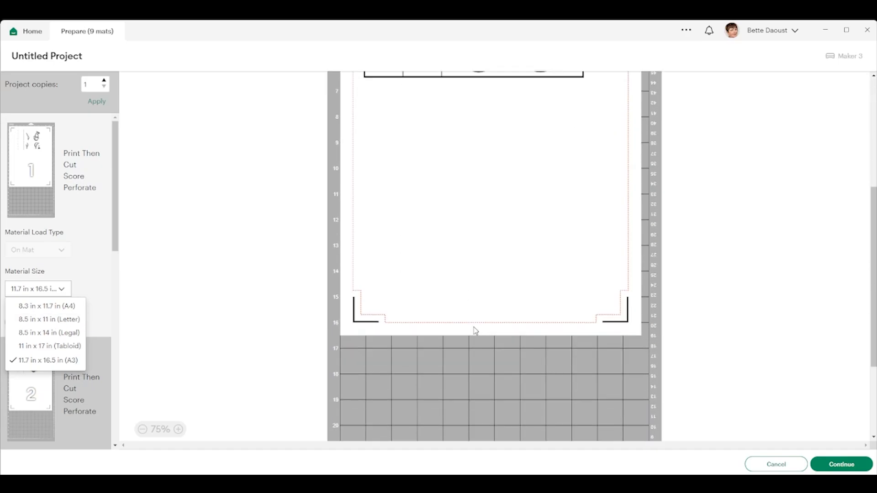
scroll(475, 331, "up", 5)
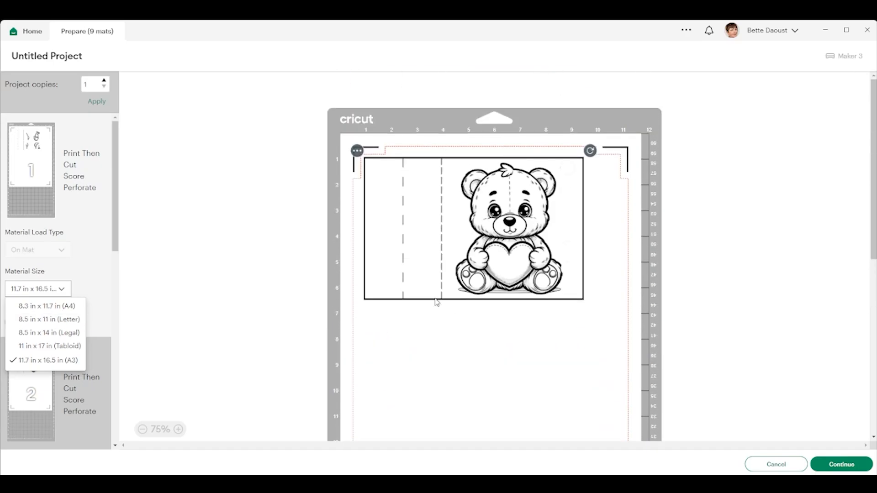
left_click(50, 320)
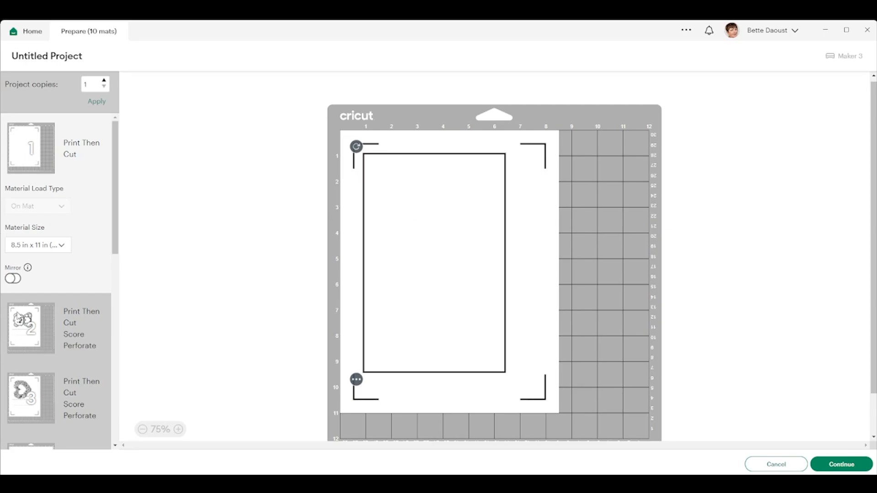
Step: Check the layouts of the first four mats for missing or separated score and perforation lines, and return to the canvas
left_click(29, 327)
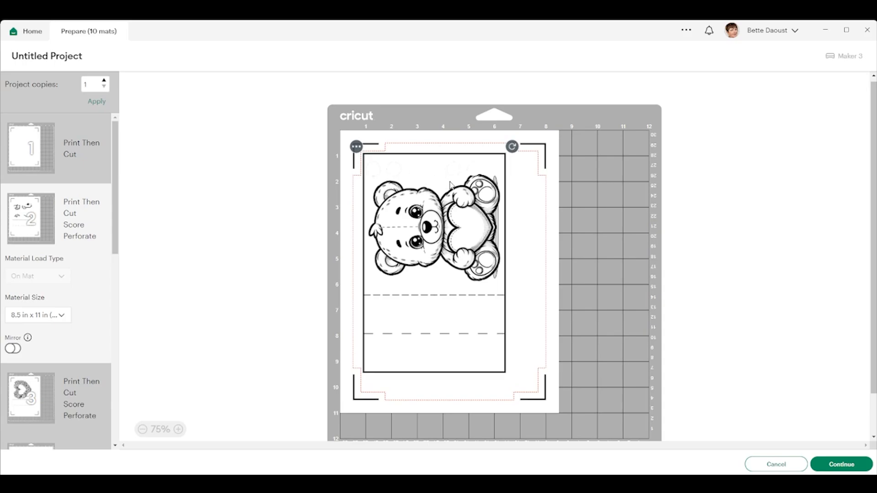
left_click(24, 150)
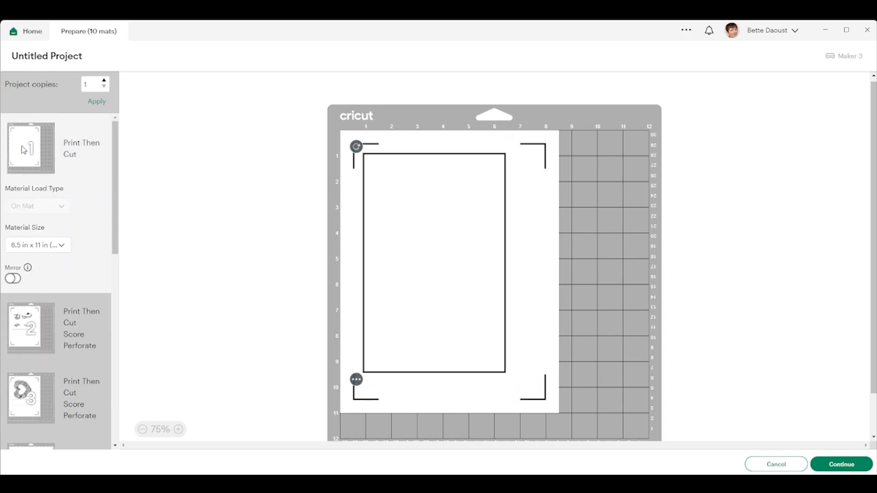
left_click(29, 330)
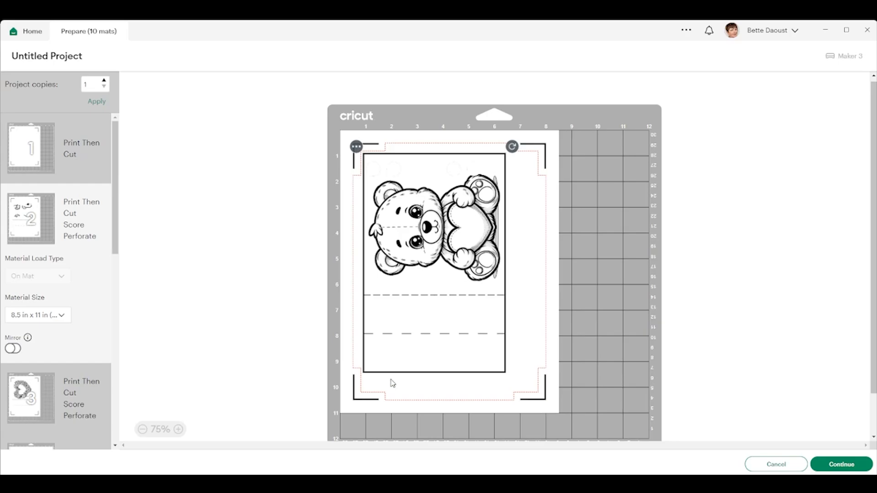
left_click(28, 398)
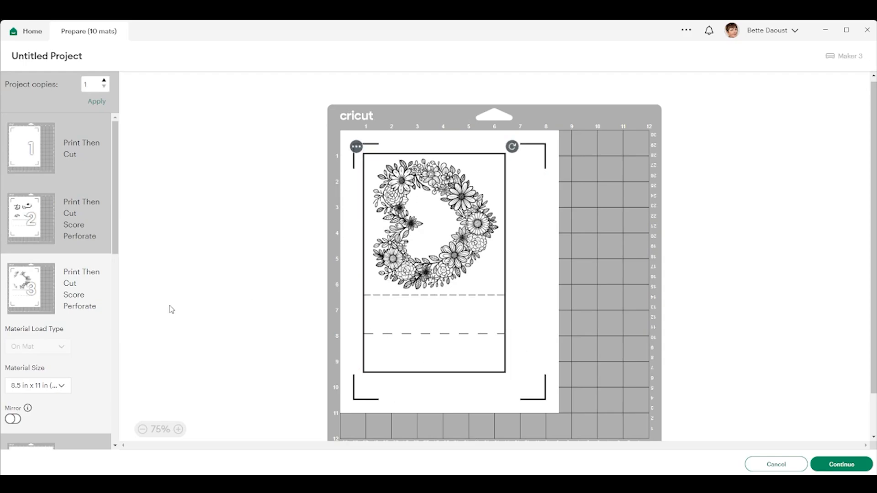
left_click_drag(119, 215, 130, 321)
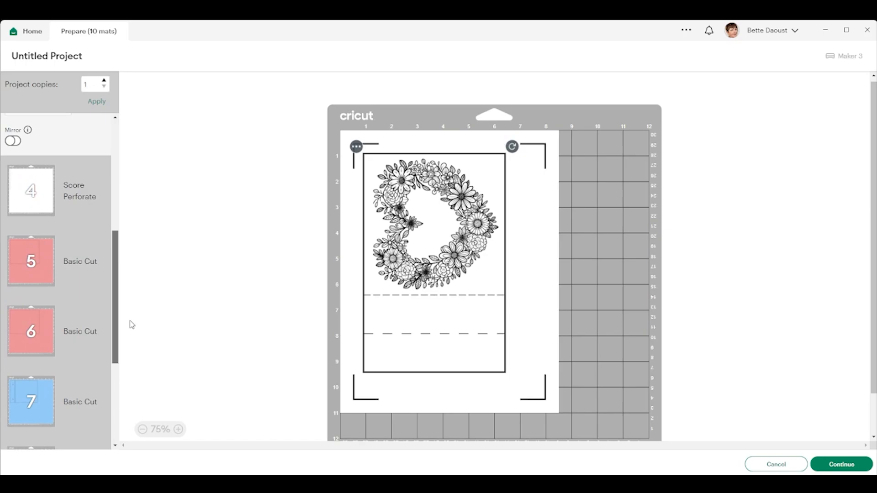
left_click(32, 187)
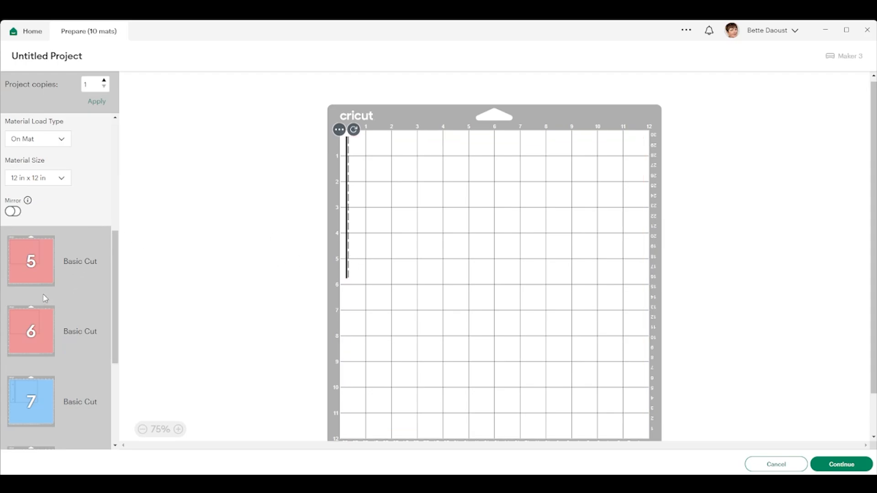
scroll(45, 298, "up", 6)
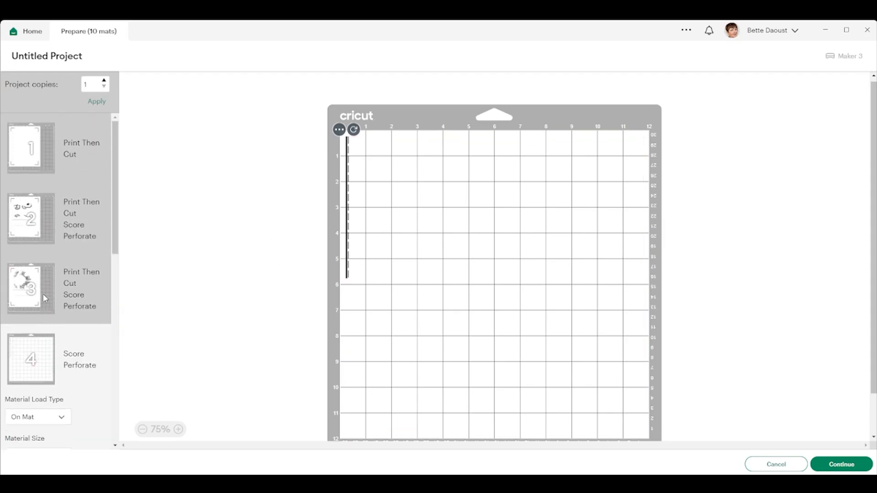
left_click(30, 146)
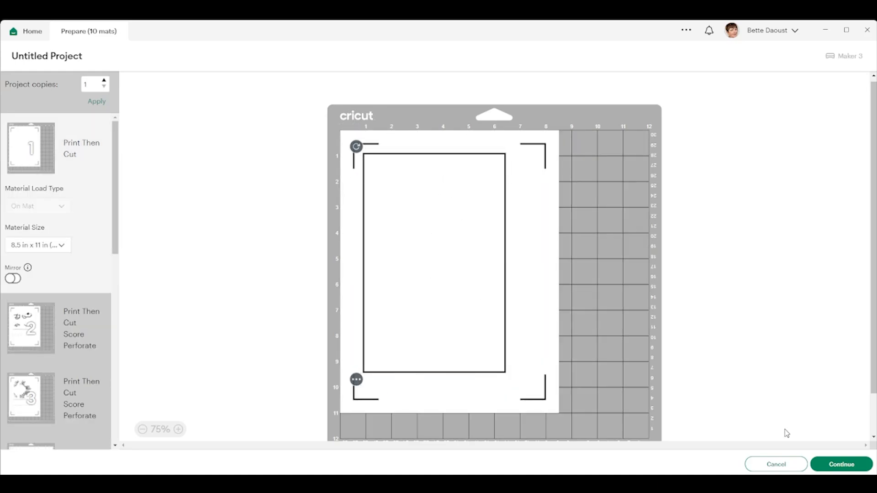
left_click(776, 464)
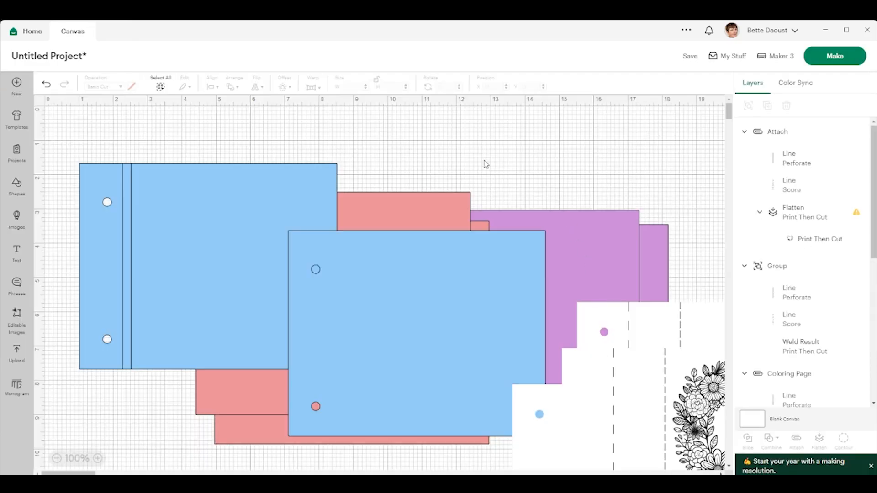
Step: Move the floral heart page and the blank page over the covers, and attach the blank page's perforate and score lines to its sheet
left_click_drag(568, 428, 205, 187)
left_click_drag(697, 334, 187, 289)
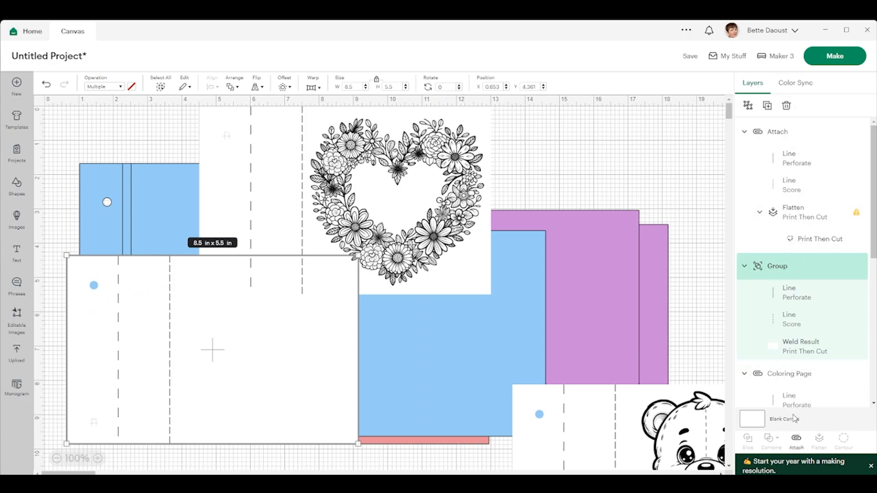
left_click(796, 441)
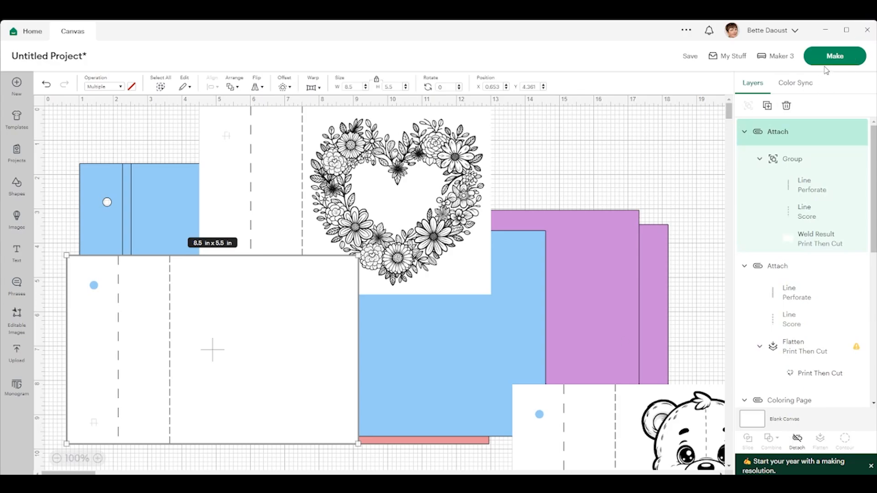
Step: Prepare the project's mats again and set the print-then-cut material size to 8.5 in x 11 in (Letter)
left_click(834, 56)
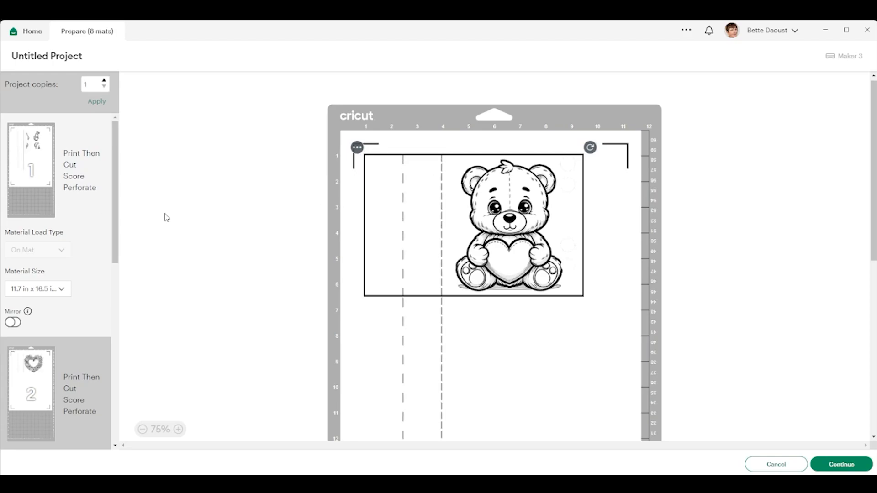
left_click(28, 291)
left_click(52, 320)
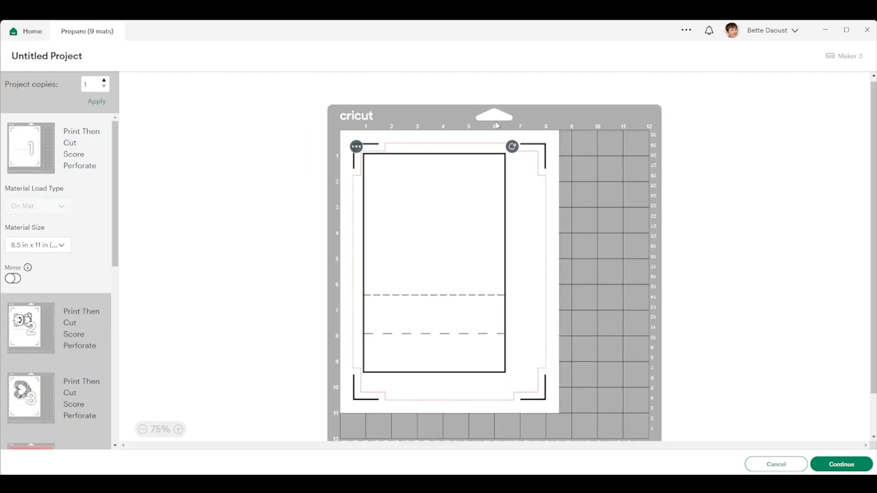
Step: Check the layouts of the bear and floral heart page mats, the red cover skin mats and the purple inside cover mats
left_click(27, 331)
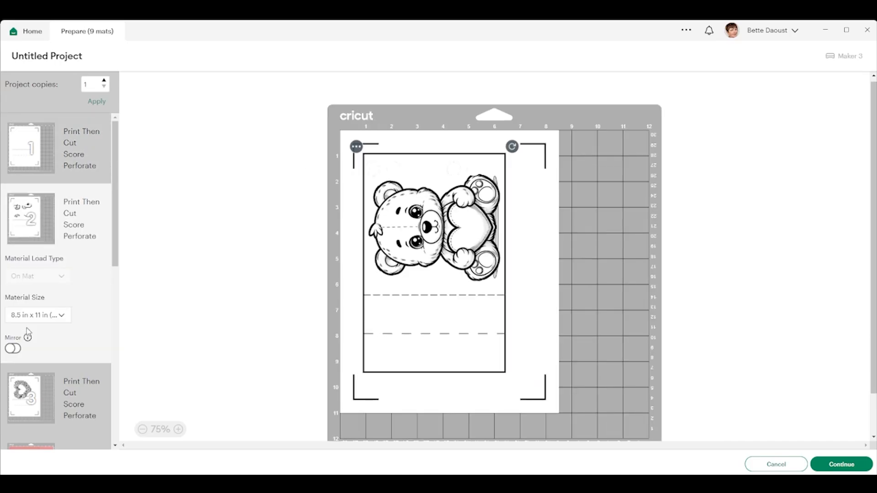
left_click(31, 397)
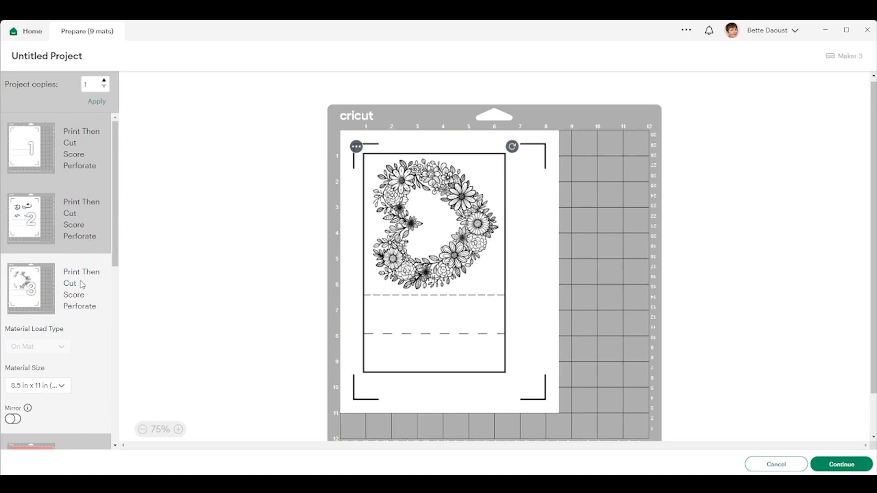
left_click_drag(118, 233, 129, 359)
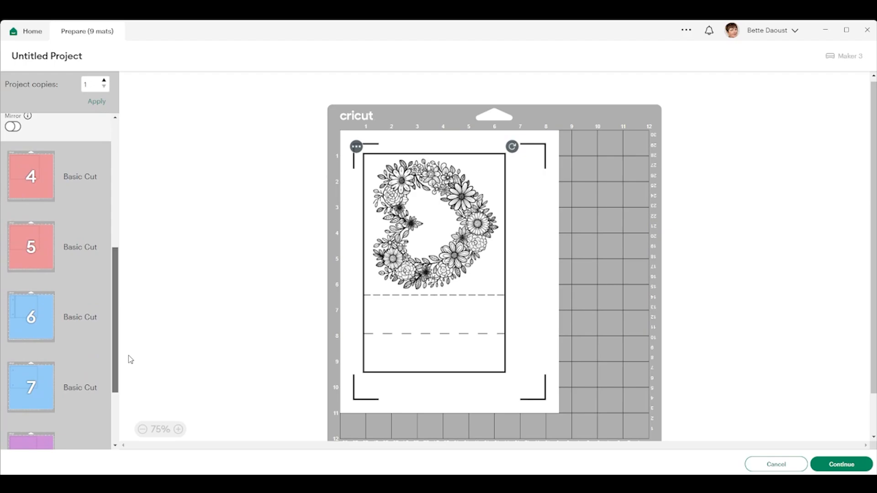
left_click(26, 168)
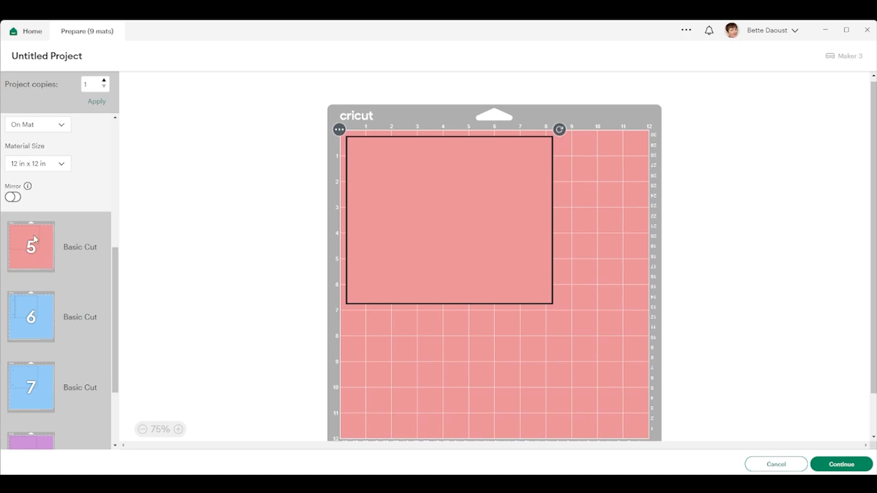
left_click(52, 268)
scroll(46, 274, "down", 2)
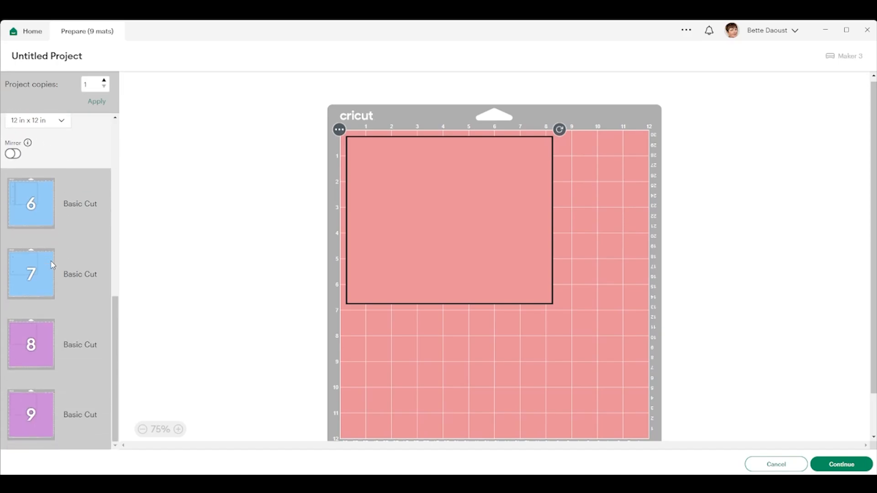
scroll(19, 370, "up", 6)
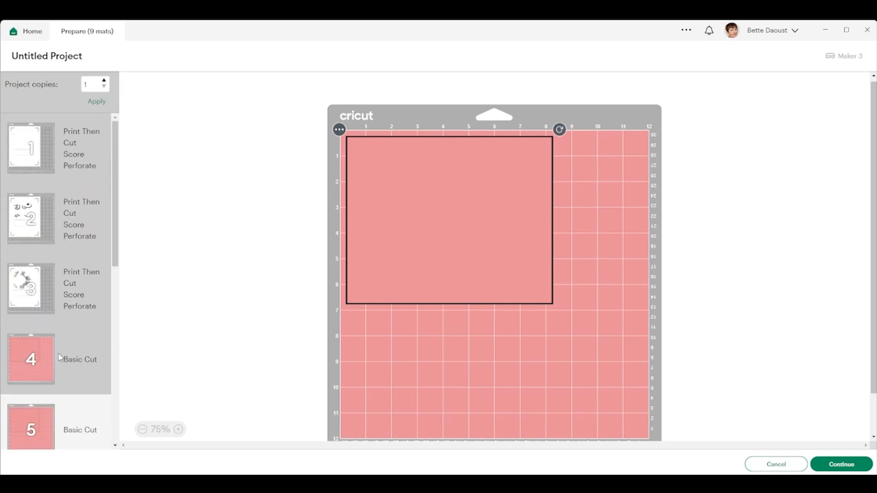
scroll(59, 354, "down", 6)
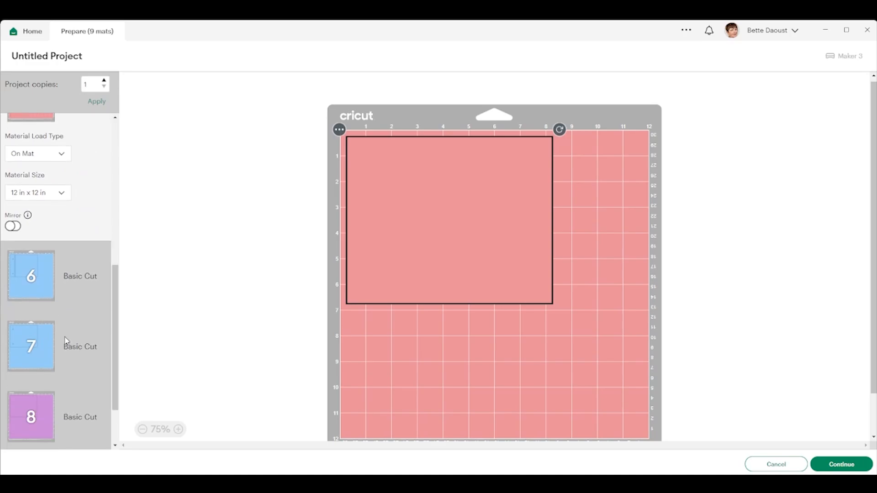
scroll(32, 333, "down", 2)
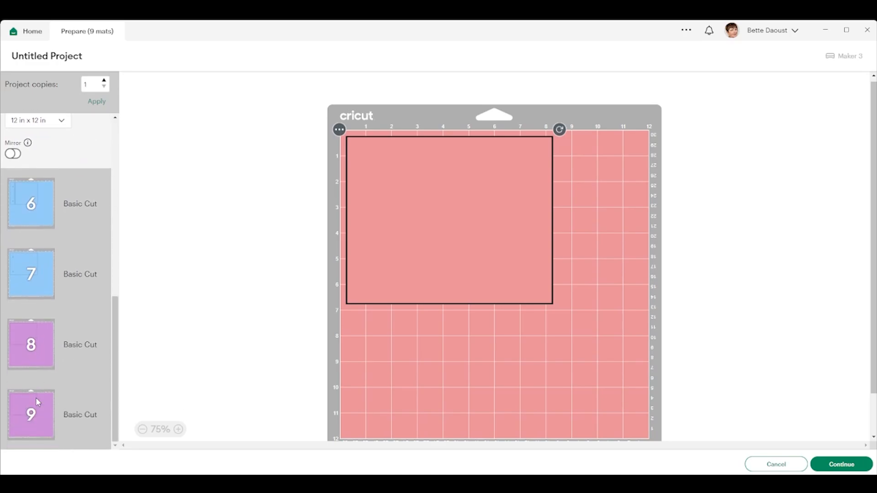
left_click(33, 342)
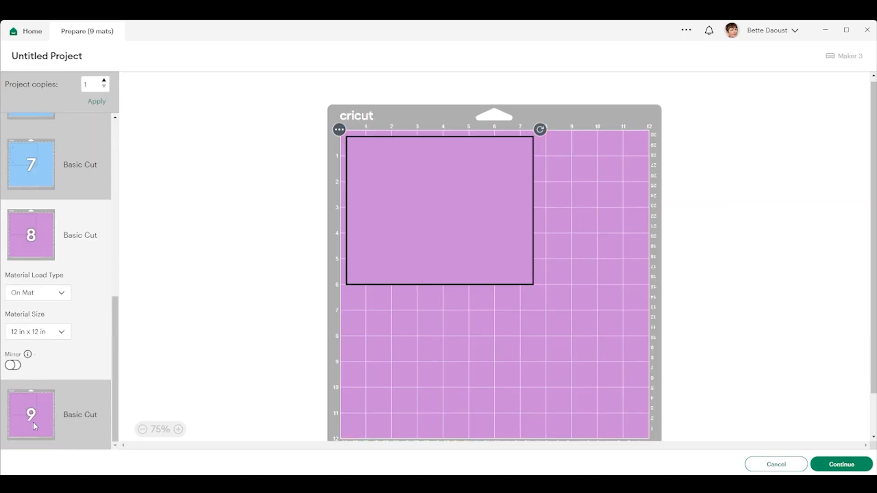
left_click(33, 421)
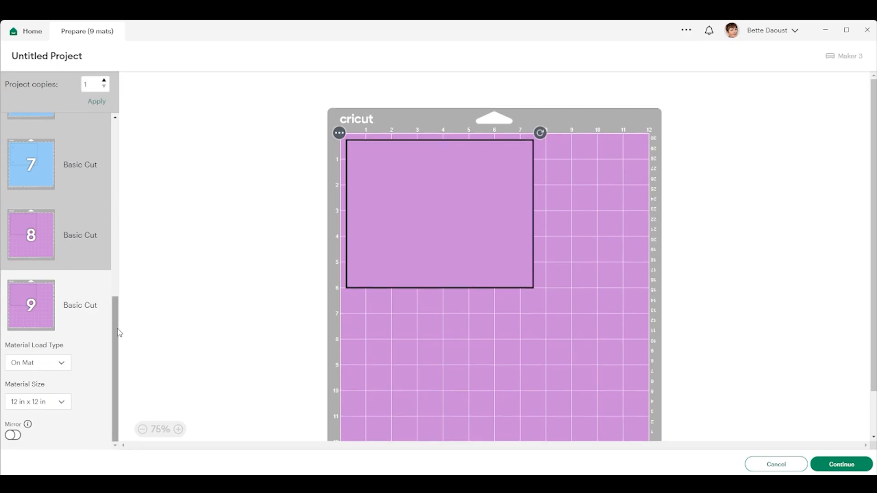
Step: Select mat 6 with the blue cover, continue to the cutting stage and connect the Maker 3 : 8670 Bluetooth machine
left_click_drag(118, 332, 118, 255)
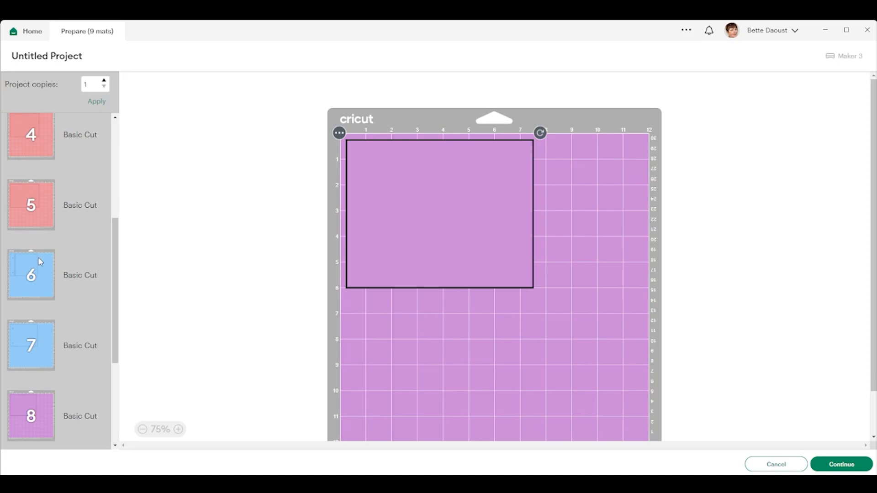
left_click(41, 272)
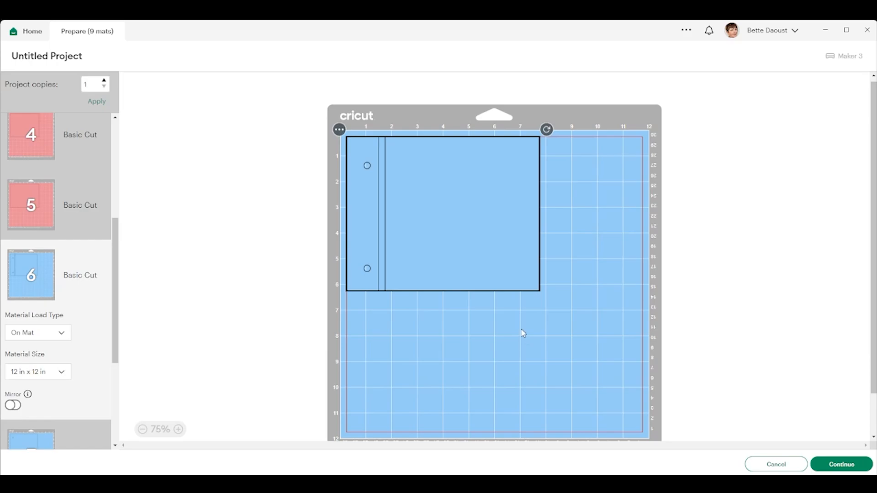
left_click(842, 464)
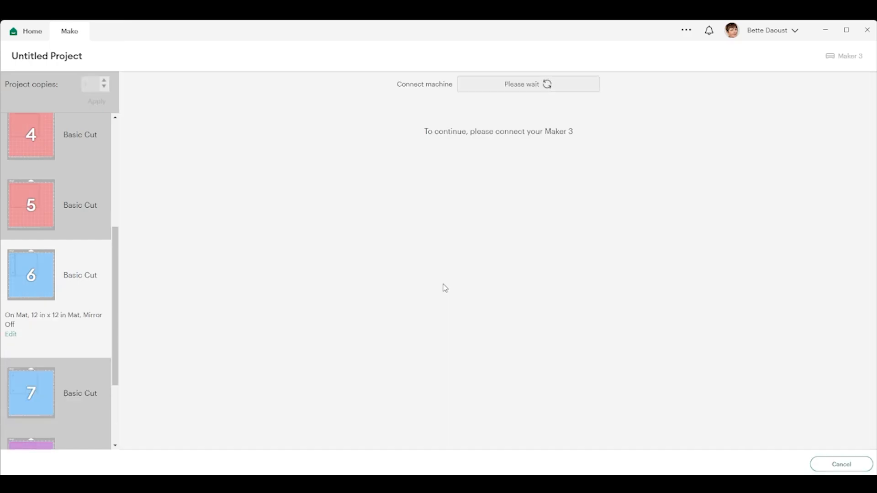
left_click(517, 87)
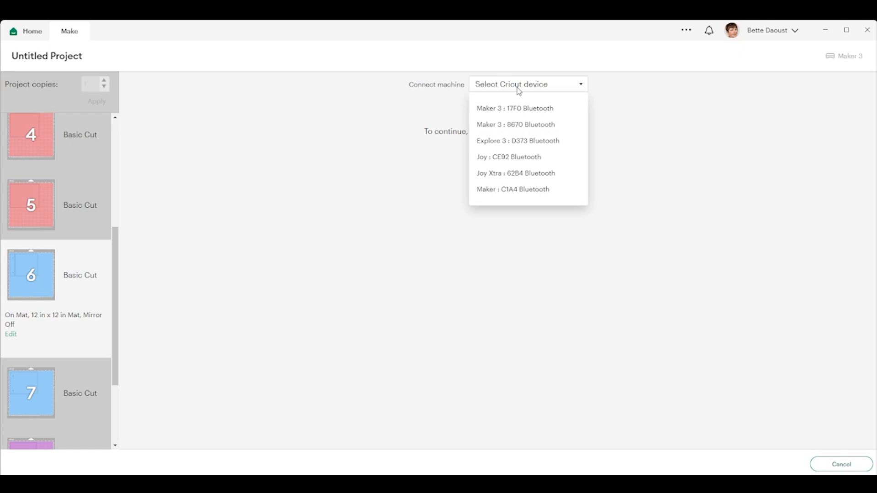
left_click(525, 124)
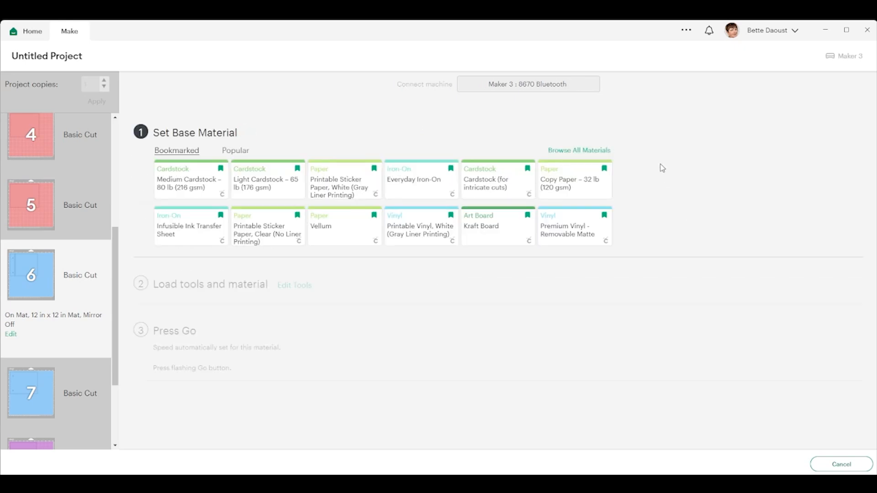
Step: Set the base material for mat 6 to Flat Cardboard and its pressure to More
left_click(560, 157)
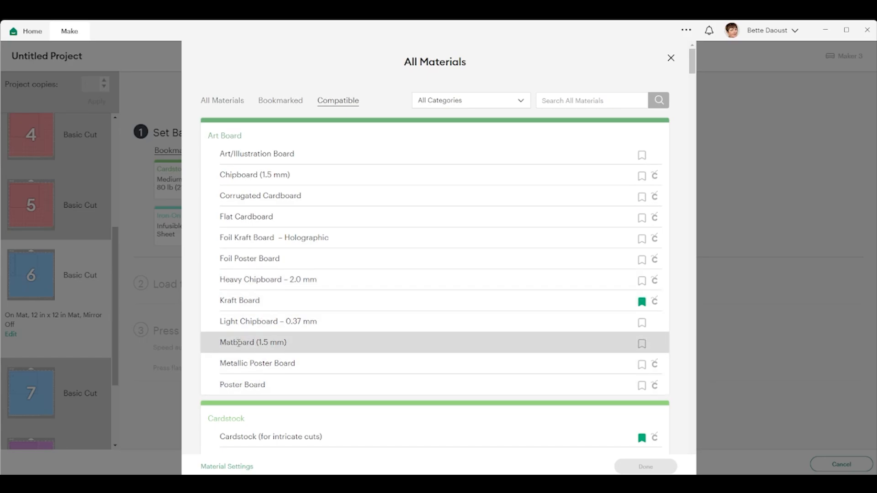
left_click(262, 216)
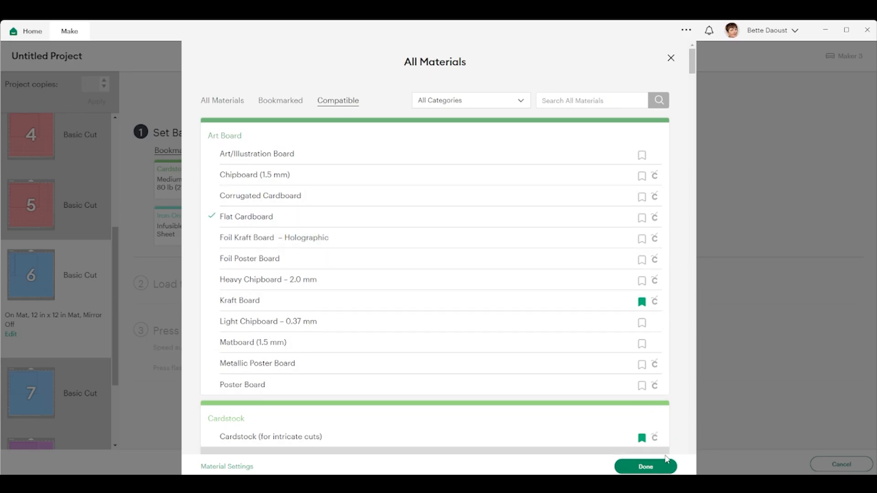
left_click(646, 467)
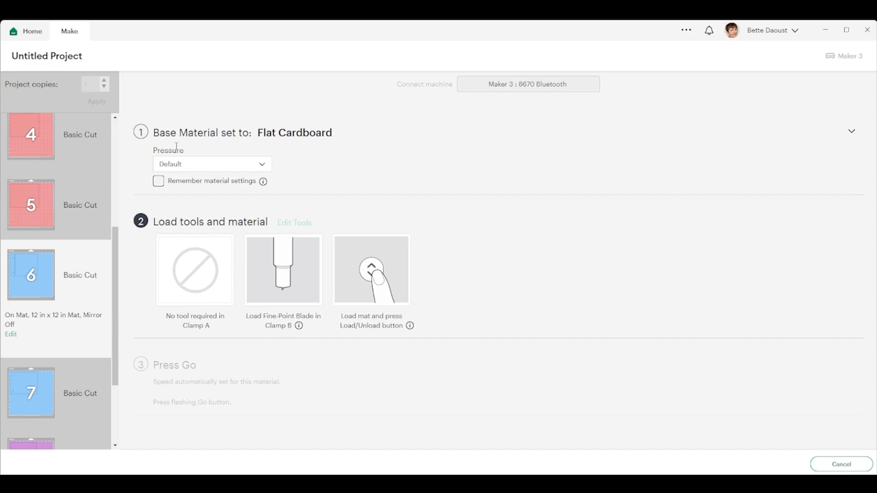
left_click(174, 166)
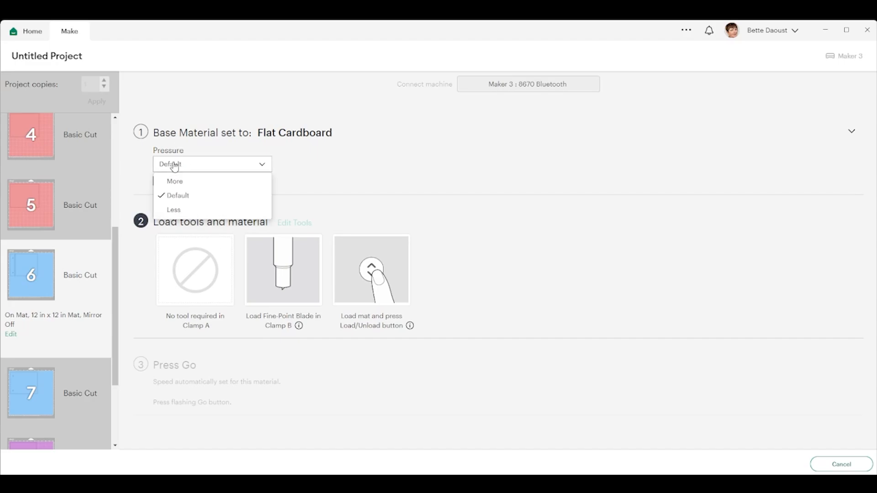
left_click(178, 183)
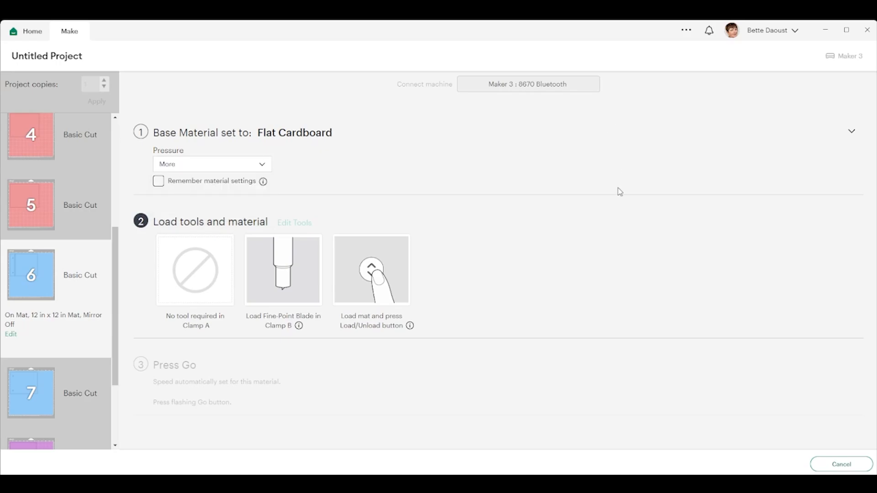